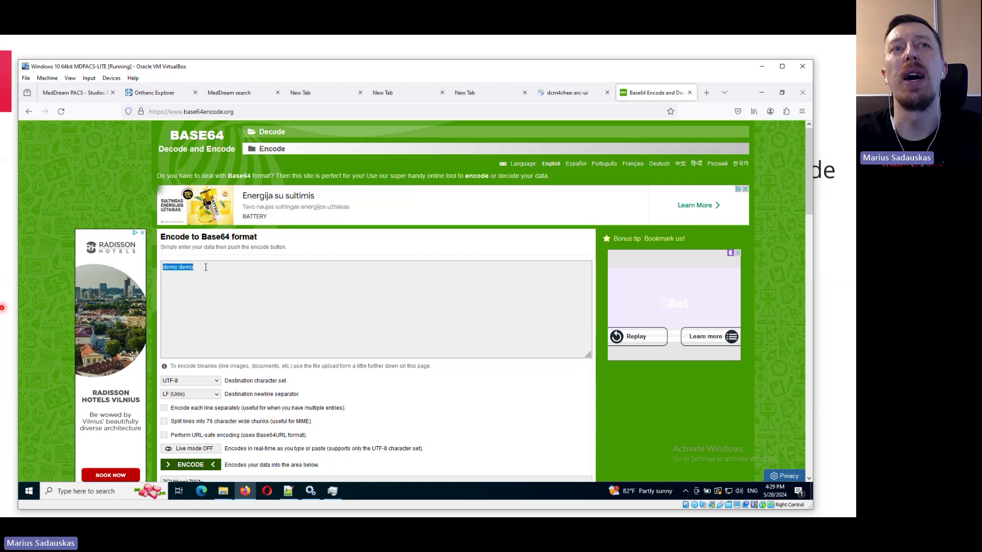
Step: Encode the username:password pair to Base64, select the encoded string, and return to Notepad++
{"action": "scroll", "coordinate": [205, 264], "scroll_direction": "down", "scroll_amount": 2}
{"action": "left_click", "coordinate": [205, 421]}
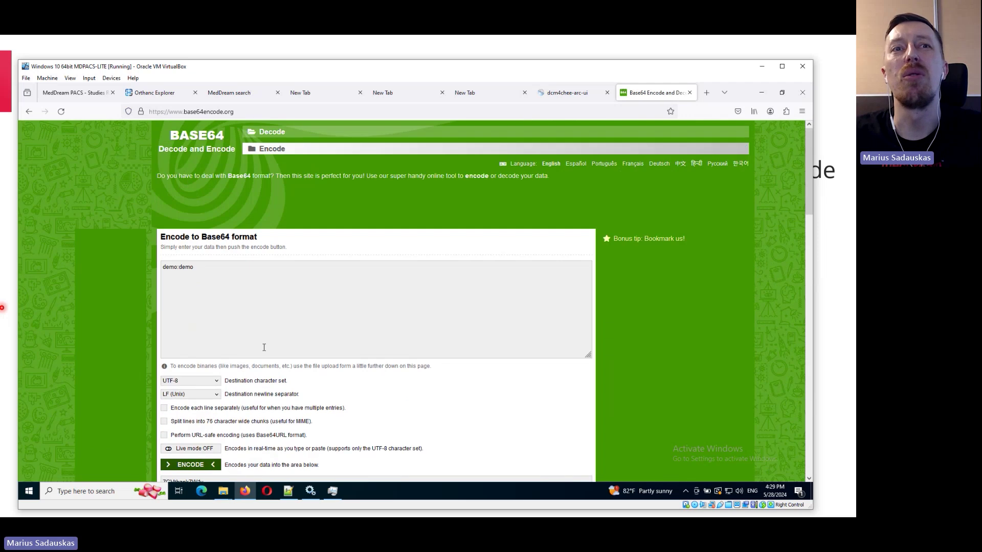
{"action": "left_click", "coordinate": [230, 256]}
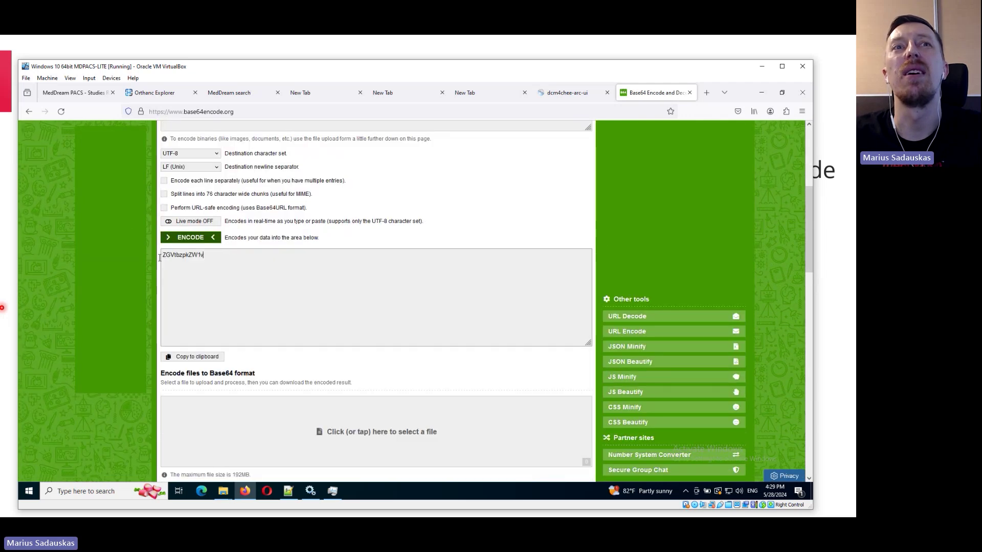
{"action": "left_click_drag", "start_coordinate": [158, 258], "coordinate": [266, 260]}
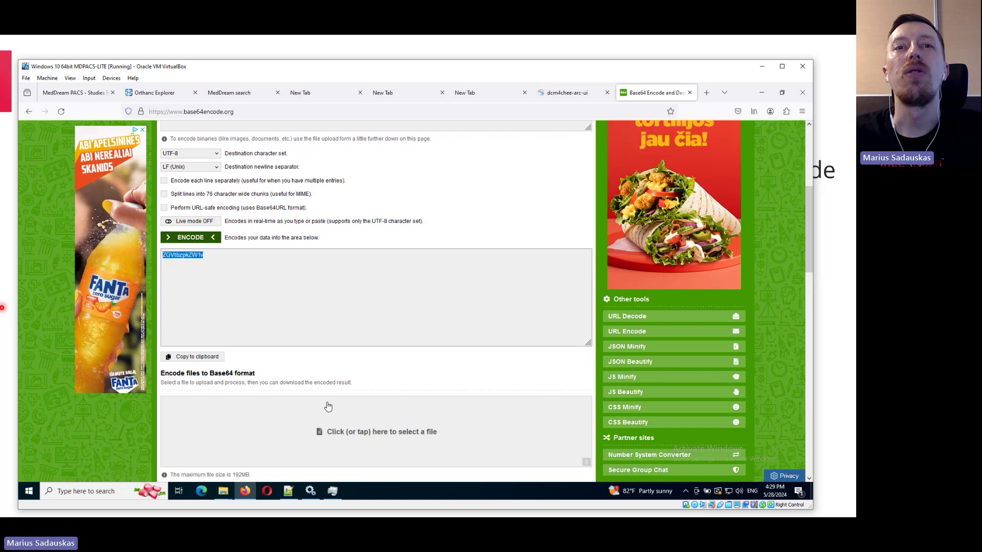
{"action": "left_click", "coordinate": [288, 491]}
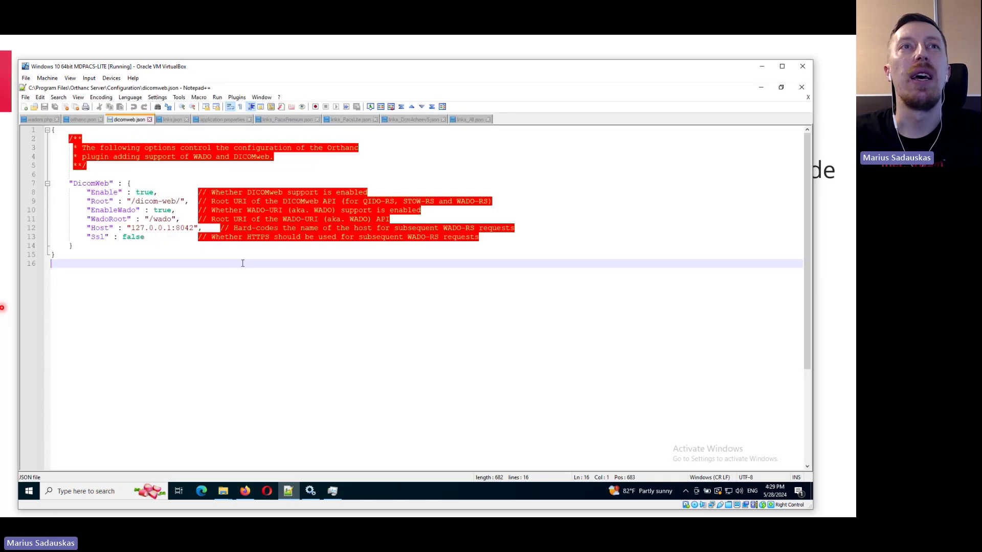
Step: Check the RegisteredUsers credentials on line 272 of orthanc.json, then show application.properties
{"action": "left_click", "coordinate": [81, 121]}
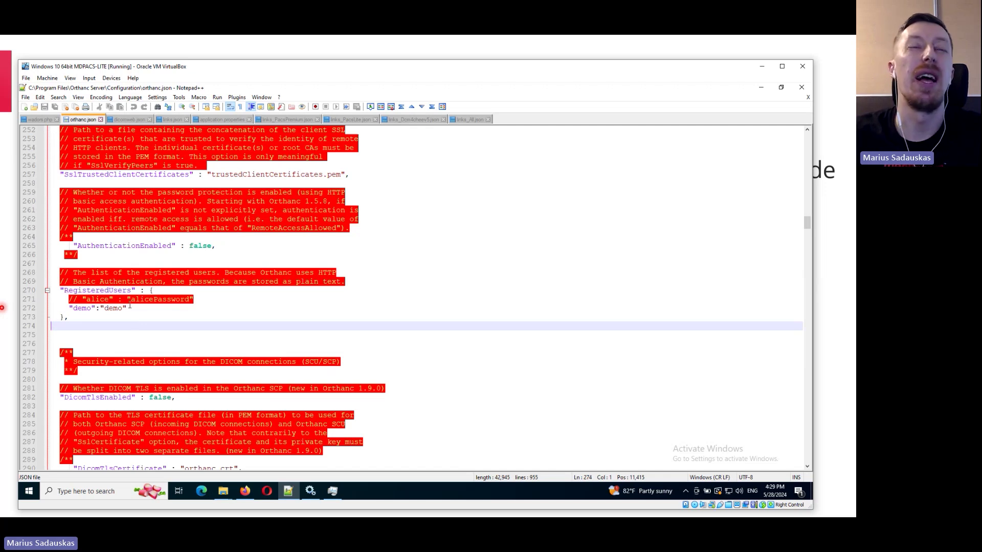
{"action": "left_click_drag", "start_coordinate": [72, 309], "coordinate": [132, 309]}
{"action": "left_click", "coordinate": [136, 325]}
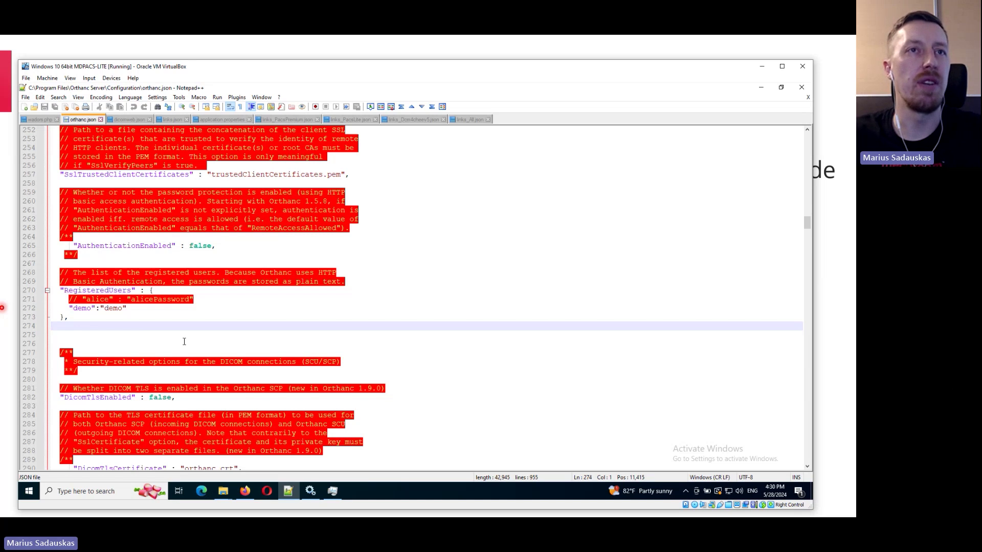
{"action": "left_click", "coordinate": [81, 309]}
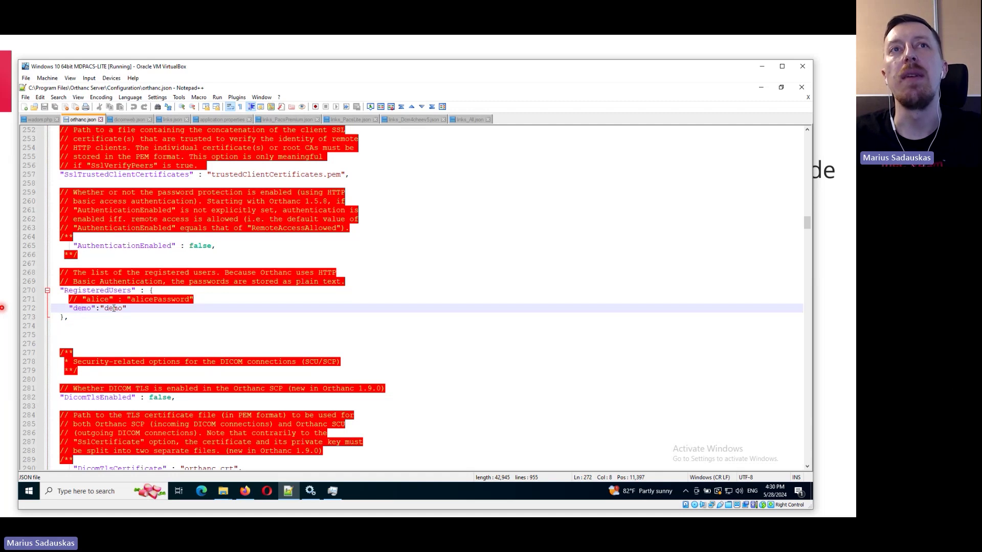
{"action": "left_click", "coordinate": [228, 120]}
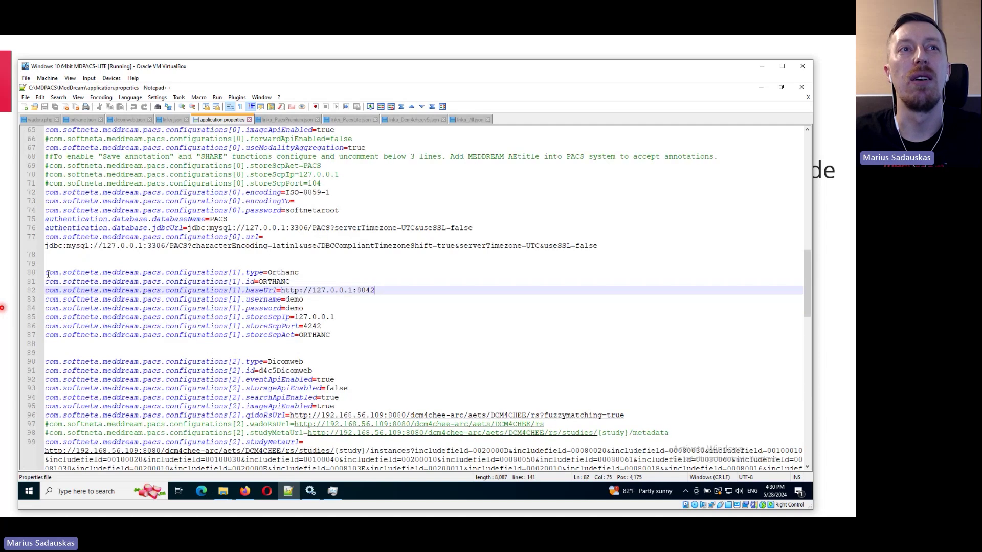
{"action": "left_click", "coordinate": [48, 273]}
{"action": "left_click_drag", "start_coordinate": [48, 273], "coordinate": [334, 335]}
{"action": "left_click", "coordinate": [348, 336]}
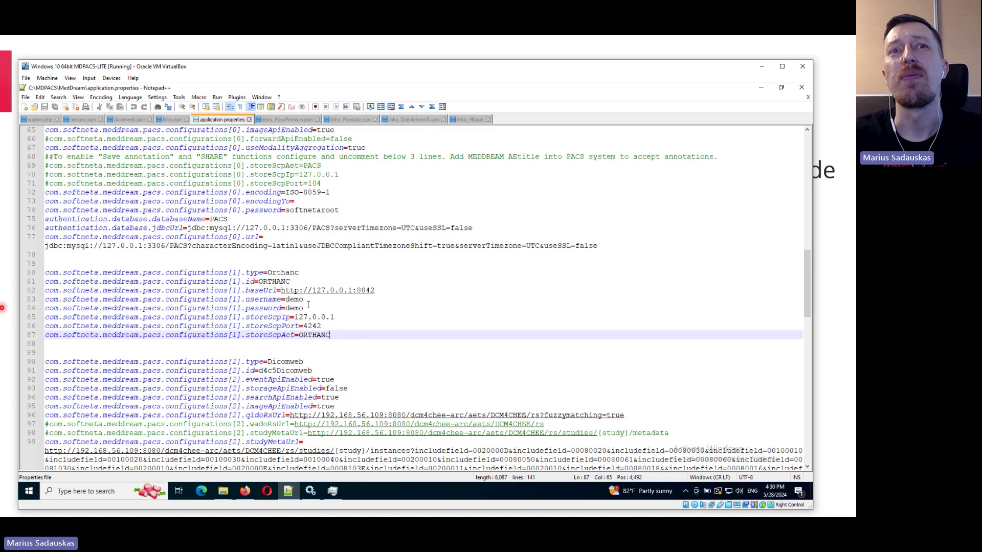
{"action": "double_click", "coordinate": [296, 301]}
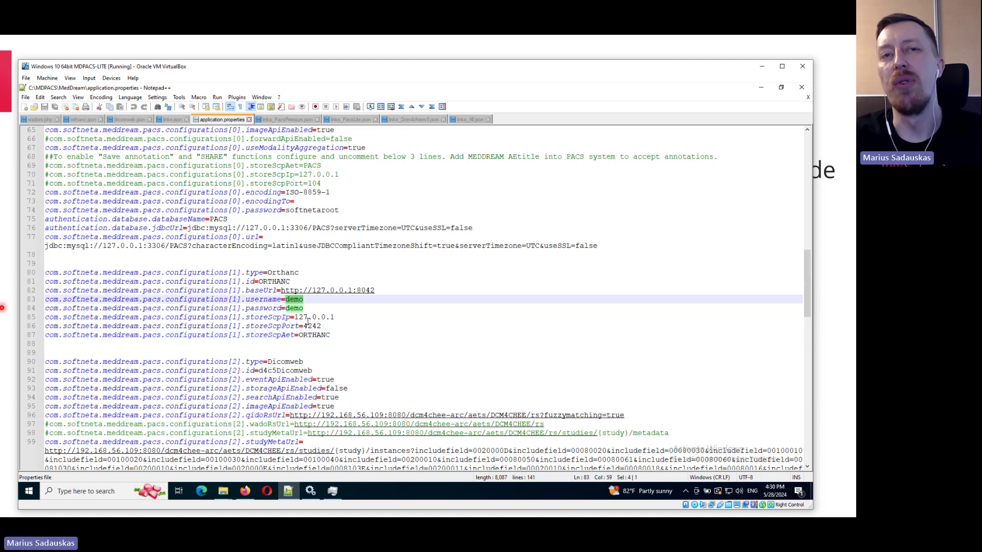
{"action": "key", "text": "Delete"}
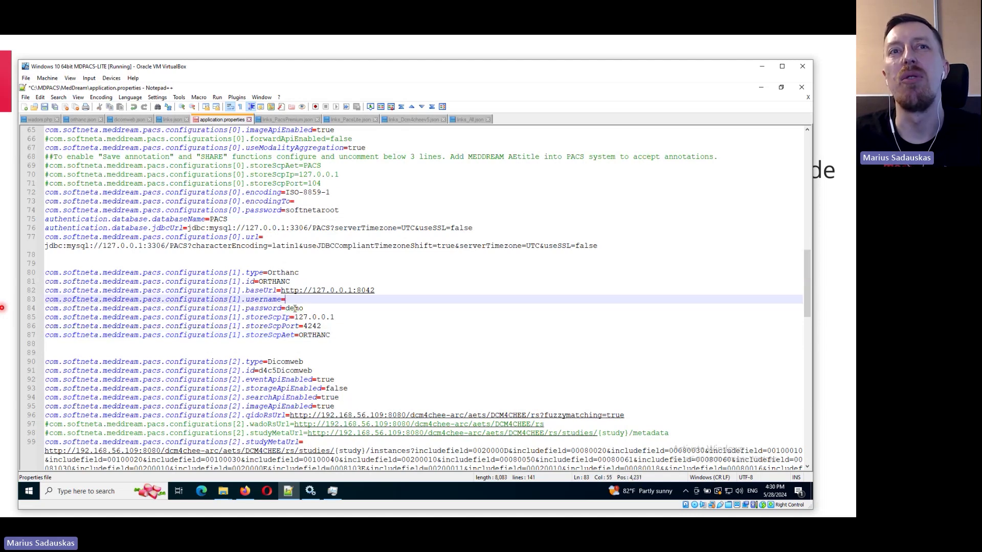
{"action": "double_click", "coordinate": [295, 308]}
{"action": "key", "text": "Delete"}
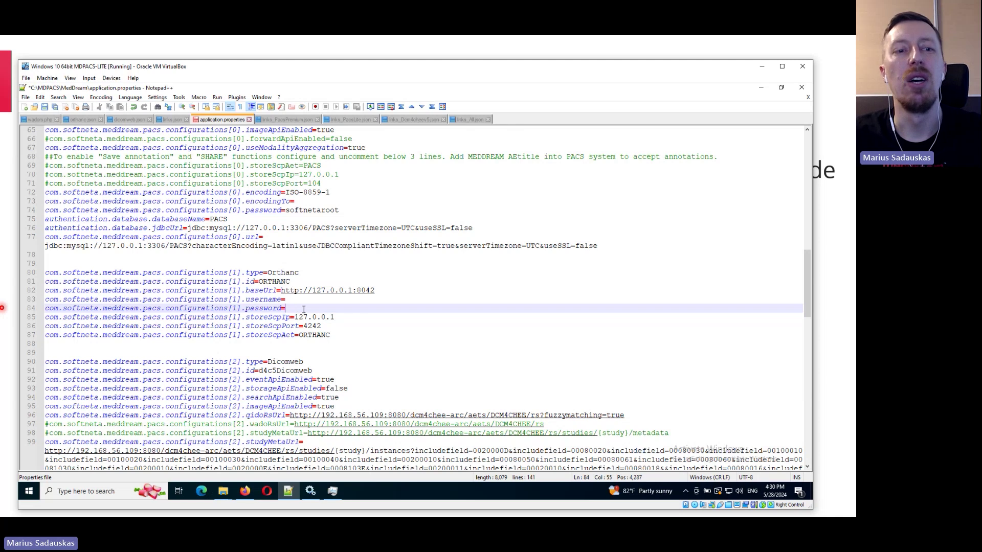
{"action": "key", "text": "ctrl+z"}
{"action": "key", "text": "ctrl+z"}
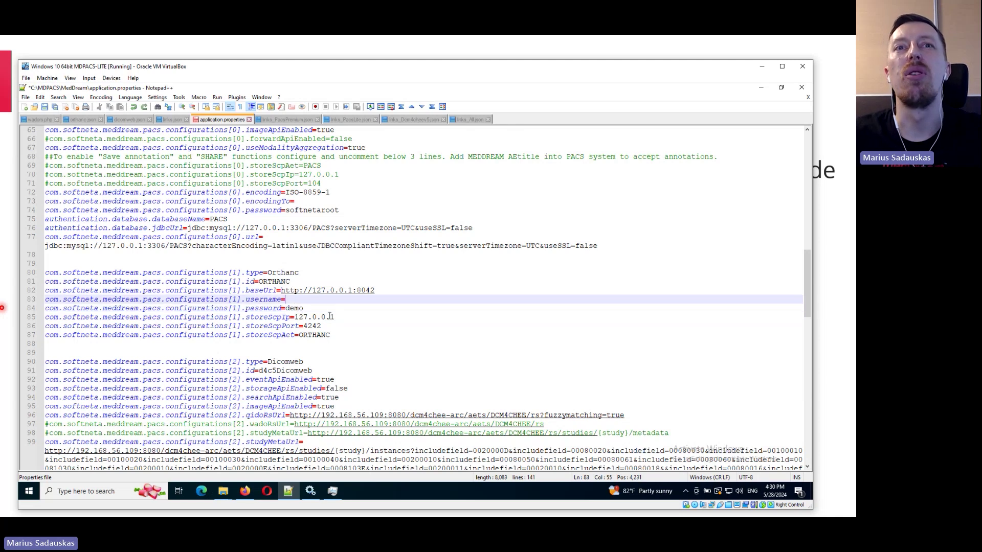
{"action": "double_click", "coordinate": [305, 300]}
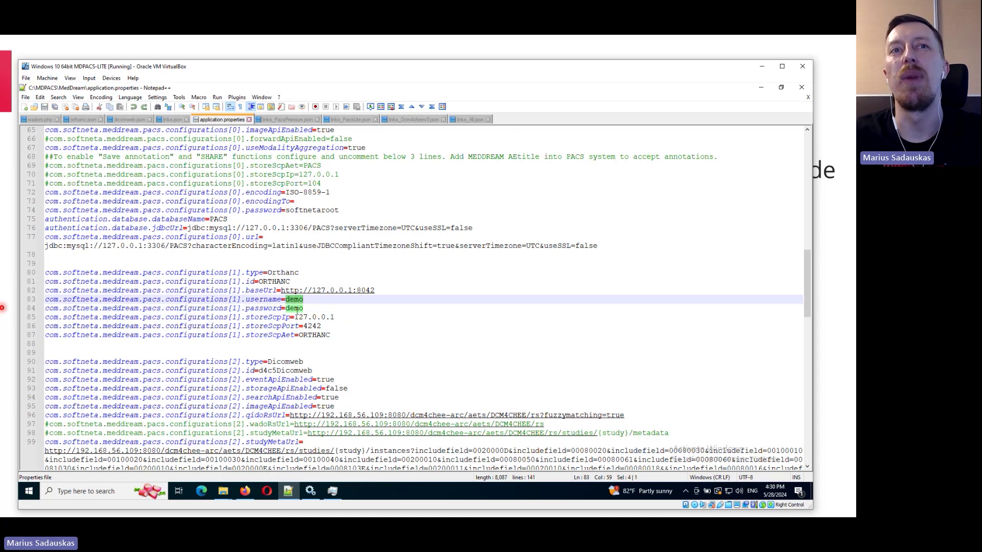
{"action": "left_click", "coordinate": [132, 122]}
{"action": "left_click", "coordinate": [87, 120]}
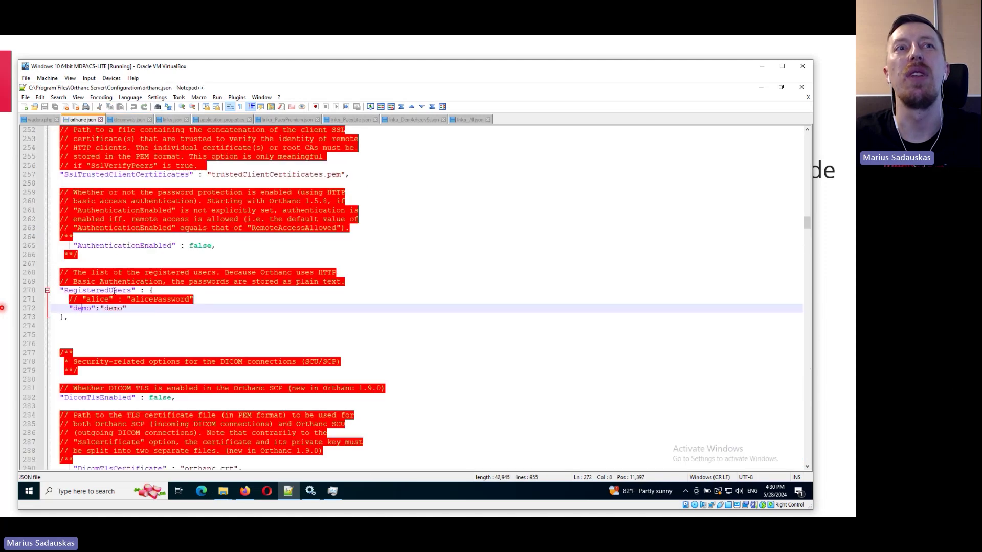
{"action": "left_click", "coordinate": [218, 121]}
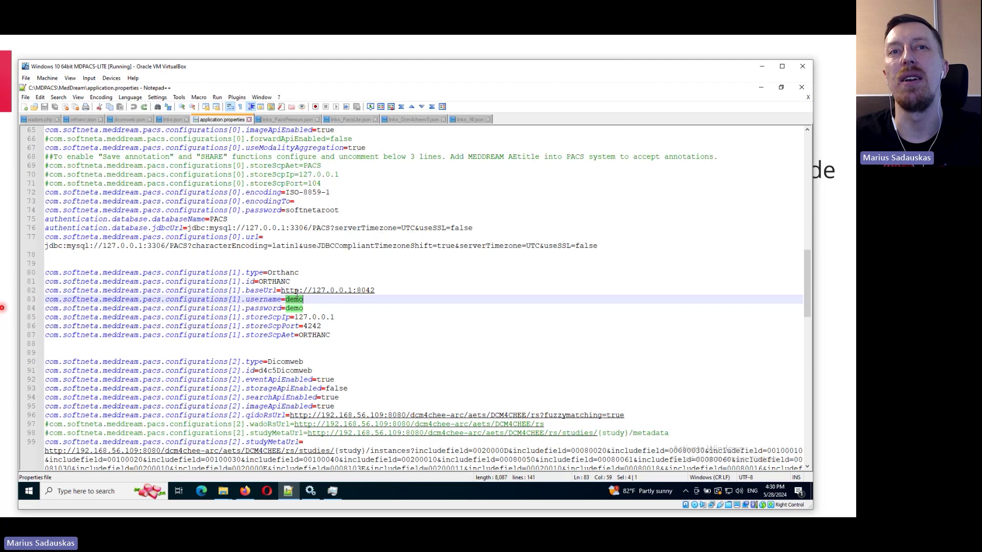
{"action": "left_click", "coordinate": [338, 336]}
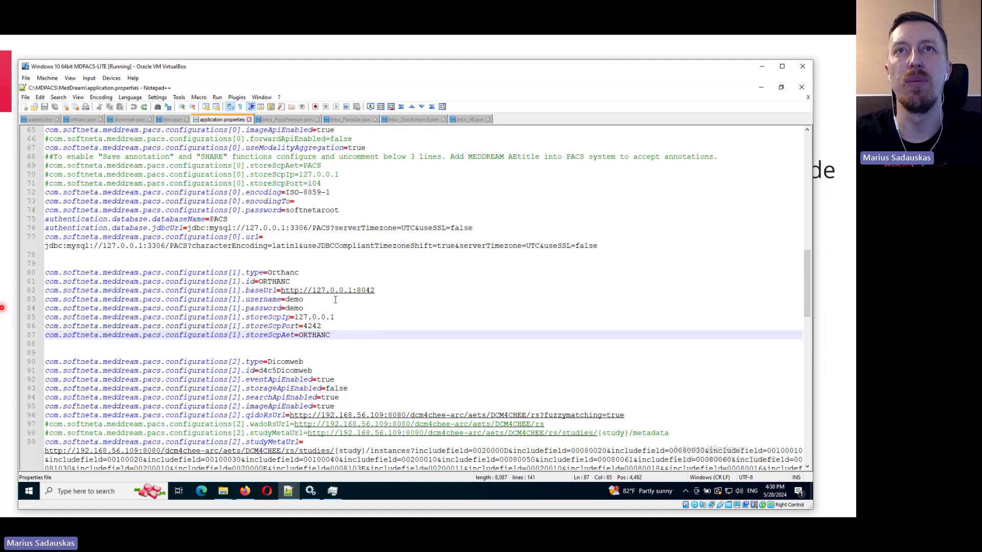
Step: Leave the virtual machine and advance to the 'Integration with MedDream PACS Lite' slide
{"action": "key", "text": "alt+Tab"}
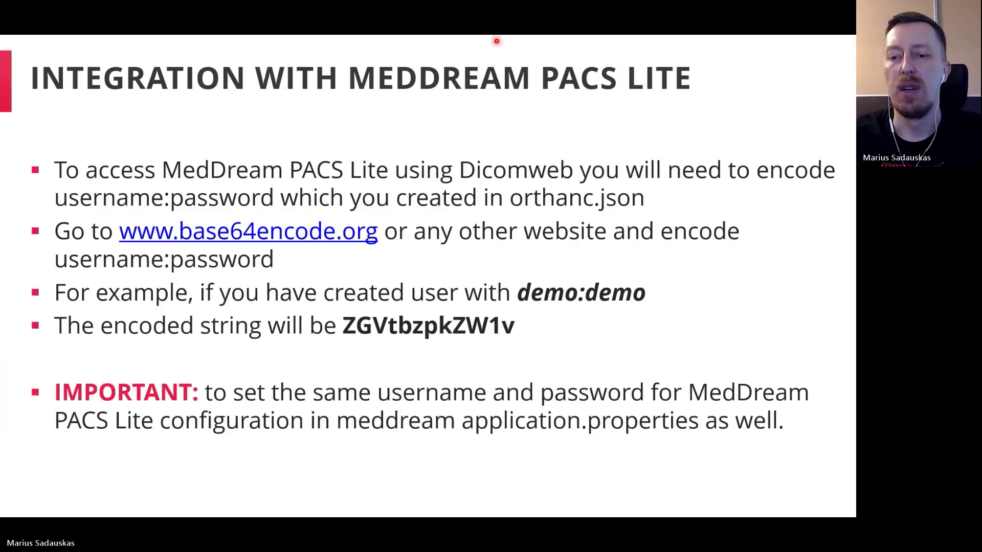
{"action": "key", "text": "Right"}
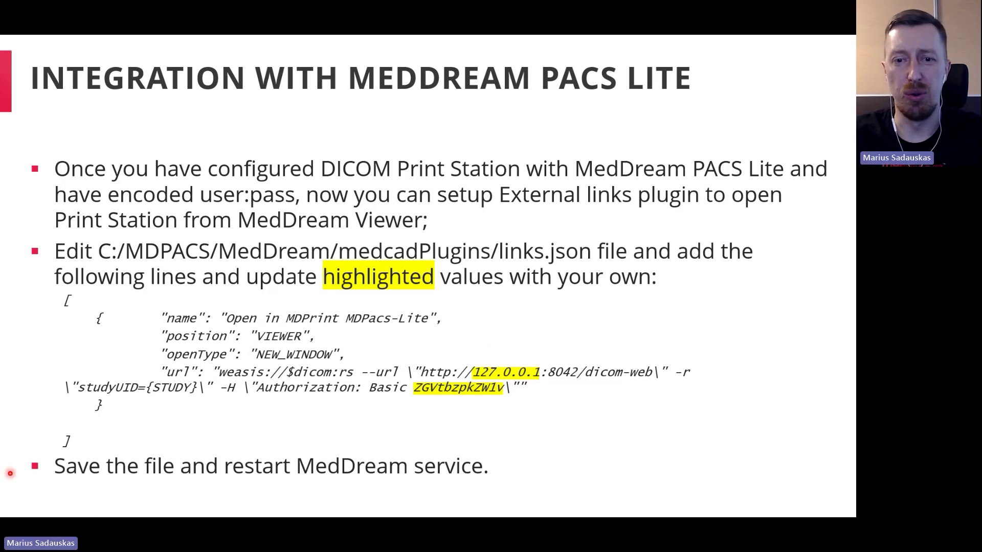
{"action": "key", "text": "alt+Tab"}
{"action": "left_click", "coordinate": [350, 119]}
{"action": "left_click", "coordinate": [346, 190]}
{"action": "key", "text": "ctrl+a"}
{"action": "key", "text": "ctrl+c"}
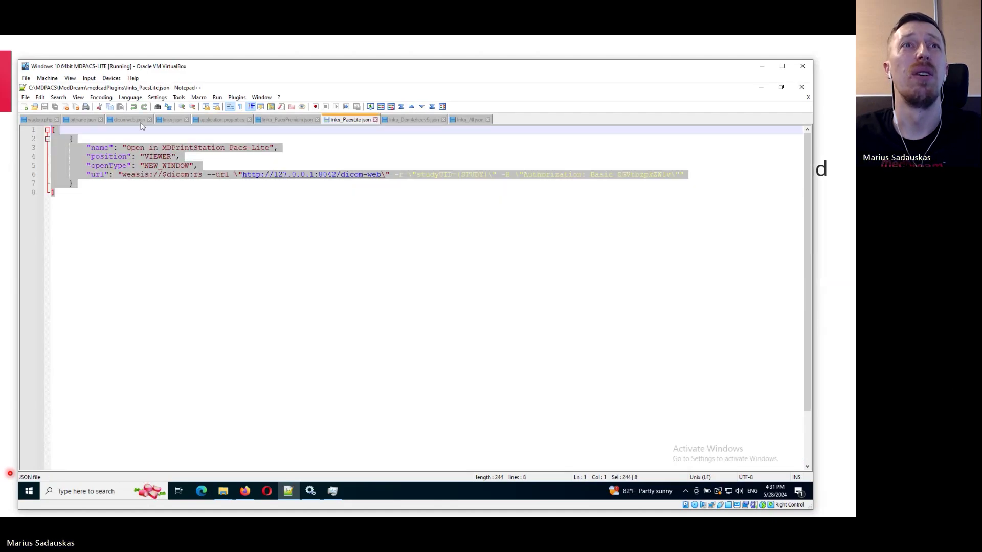
{"action": "left_click", "coordinate": [173, 119]}
{"action": "key", "text": "ctrl+a"}
{"action": "key", "text": "ctrl+v"}
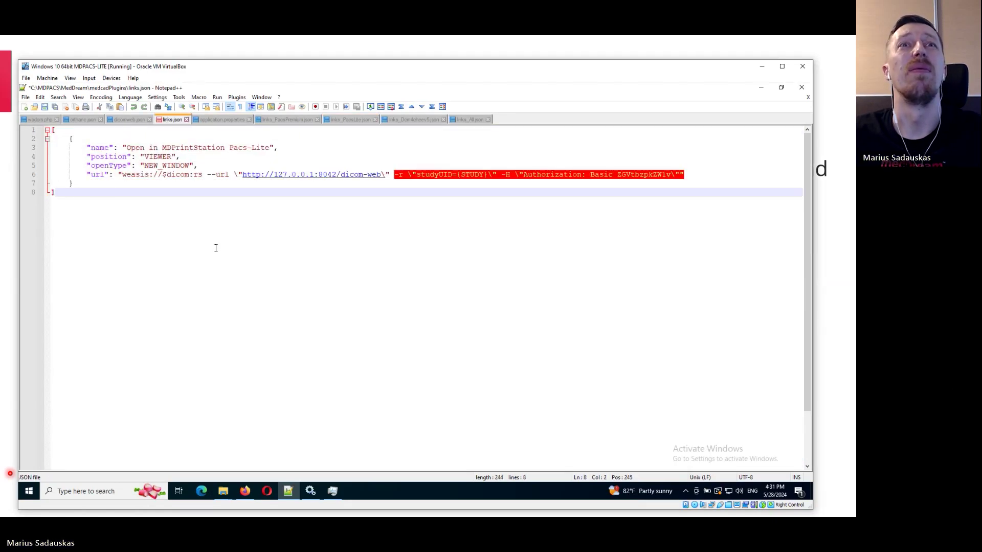
{"action": "key", "text": "ctrl+s"}
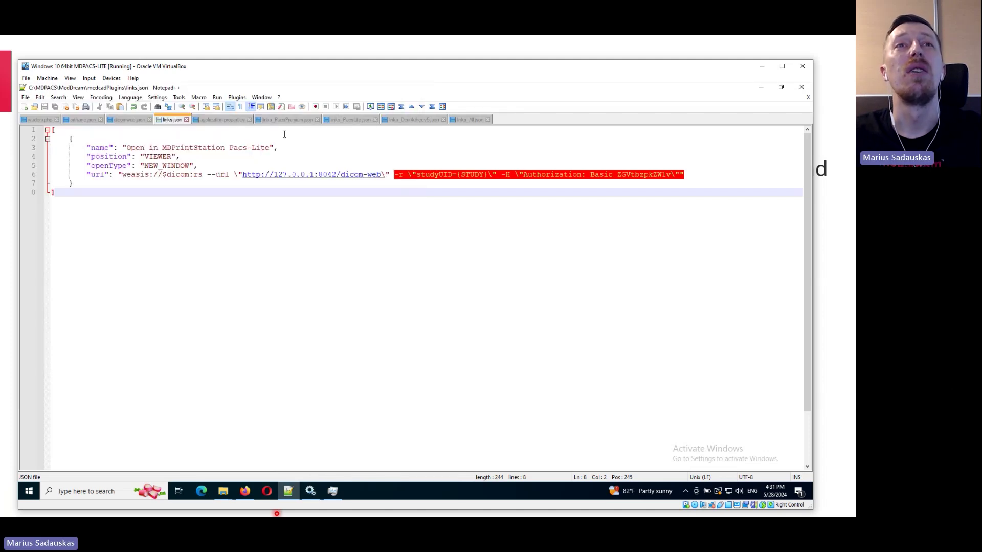
{"action": "left_click", "coordinate": [176, 156]}
{"action": "left_click_drag", "start_coordinate": [132, 147], "coordinate": [263, 148]}
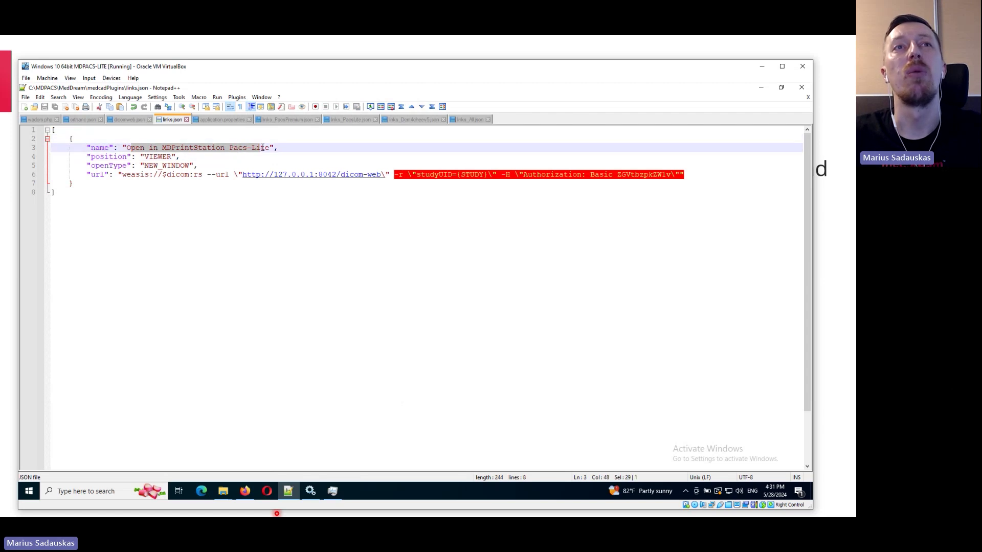
{"action": "double_click", "coordinate": [151, 157]}
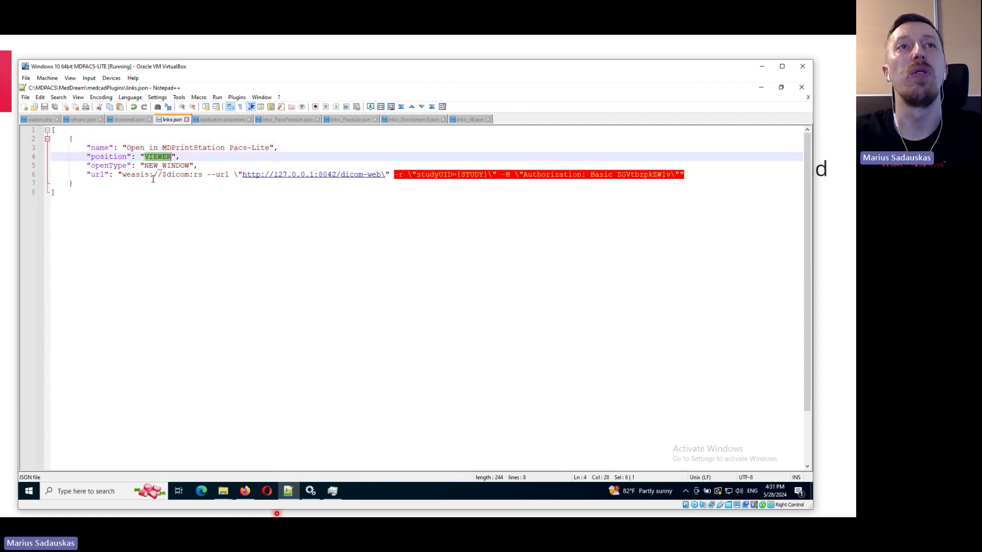
{"action": "left_click_drag", "start_coordinate": [144, 166], "coordinate": [189, 167]}
{"action": "left_click", "coordinate": [187, 174]}
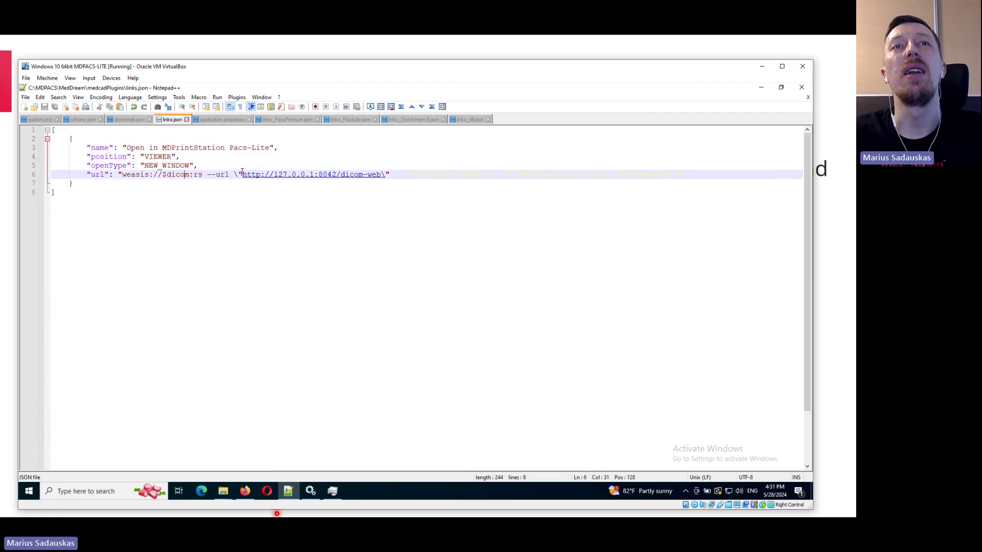
{"action": "left_click_drag", "start_coordinate": [274, 175], "coordinate": [314, 180]}
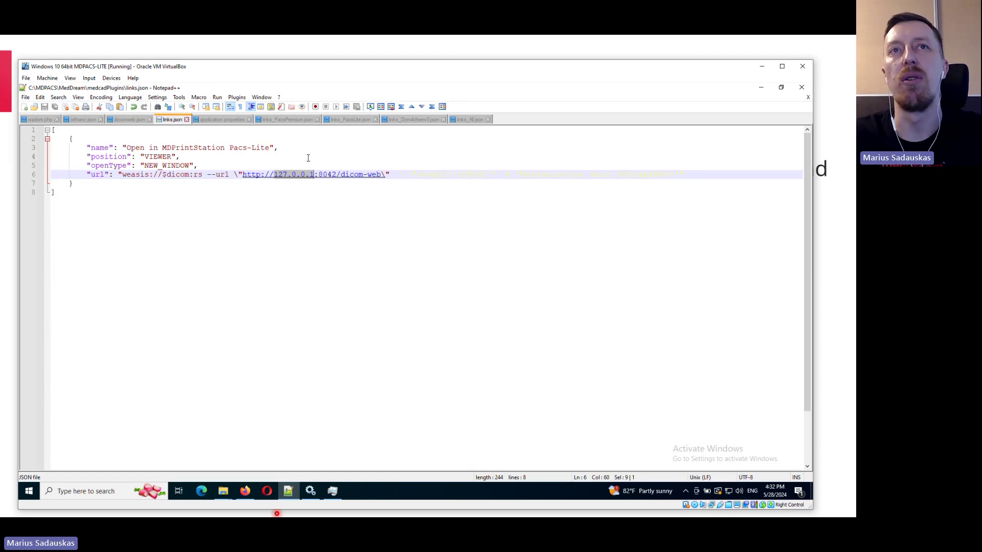
{"action": "left_click", "coordinate": [302, 222]}
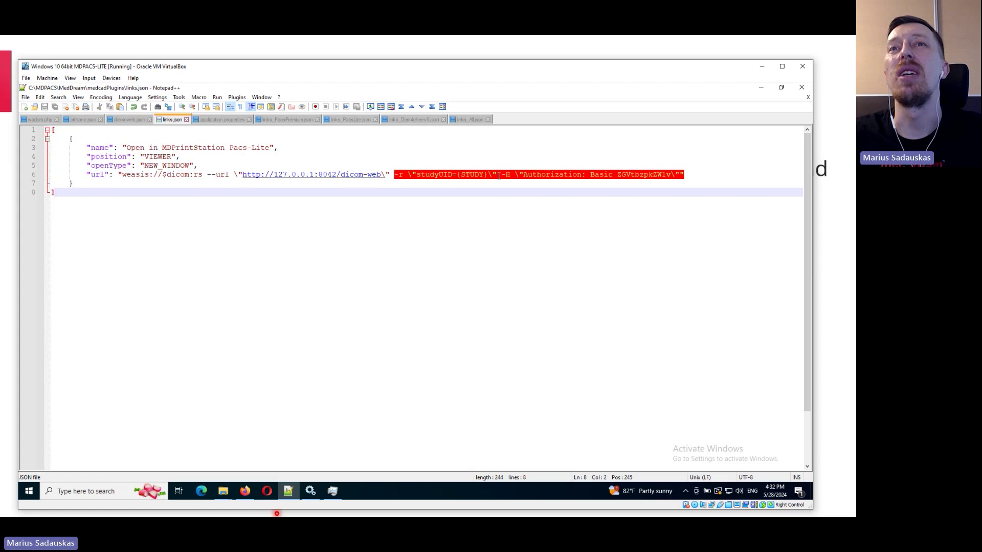
{"action": "left_click_drag", "start_coordinate": [500, 175], "coordinate": [684, 174]}
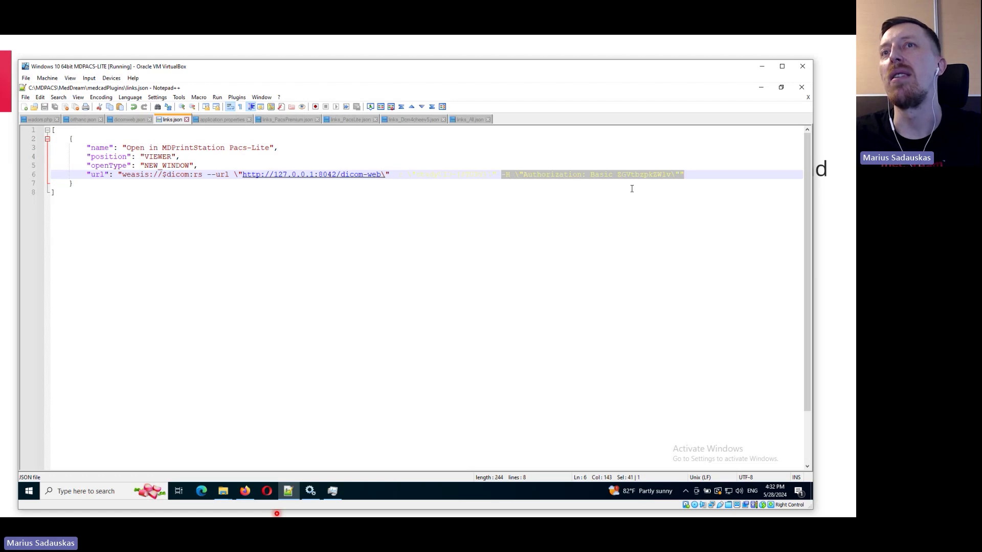
{"action": "key", "text": "ctrl+End"}
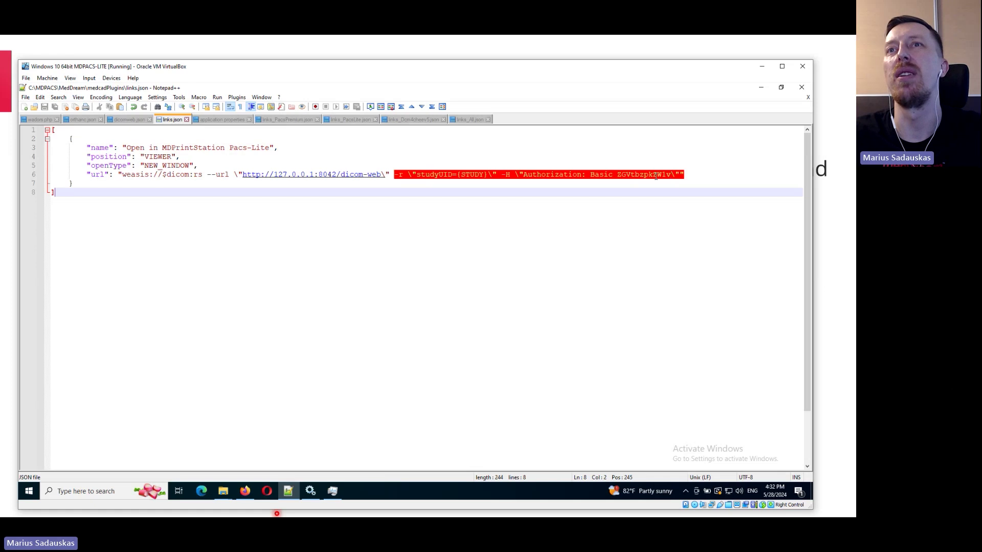
Step: Reload the MedDream search page in Firefox and log in with the saved account
{"action": "left_click", "coordinate": [245, 491]}
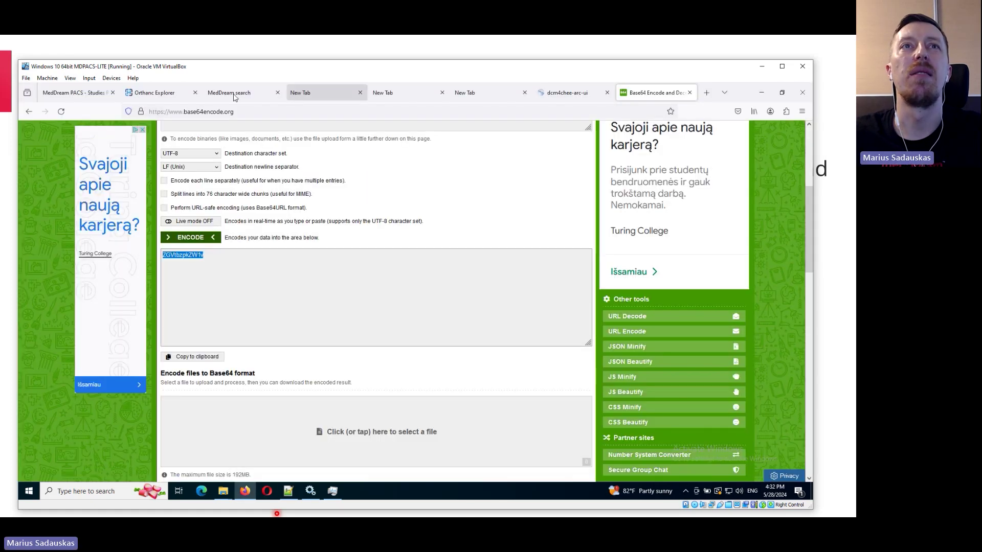
{"action": "left_click", "coordinate": [241, 93]}
{"action": "left_click", "coordinate": [62, 112]}
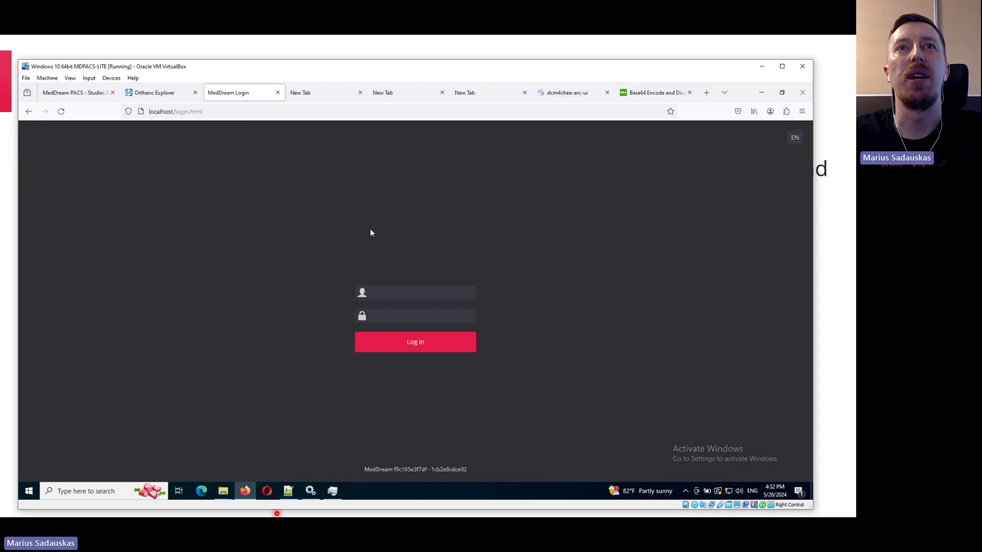
{"action": "left_click", "coordinate": [399, 294]}
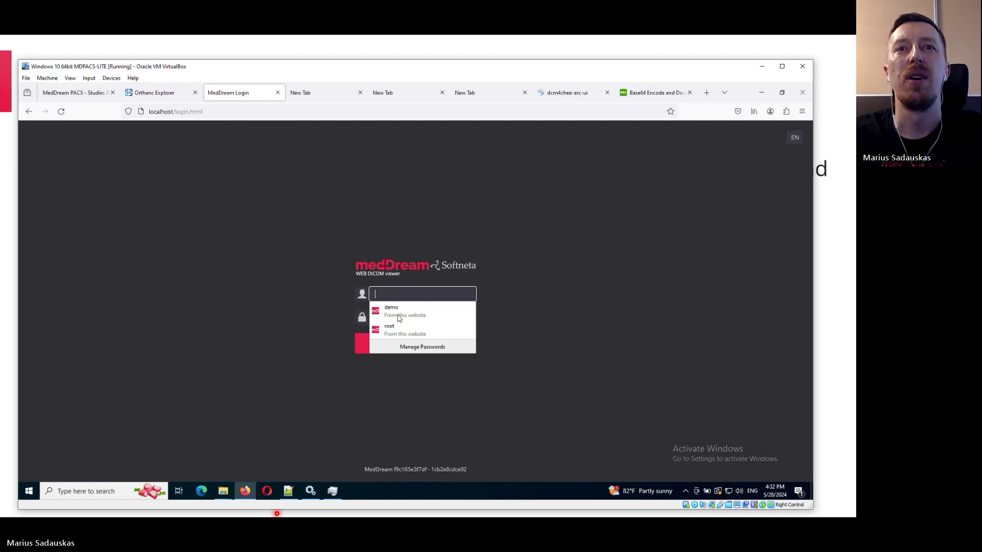
{"action": "left_click", "coordinate": [398, 326]}
{"action": "left_click", "coordinate": [398, 343]}
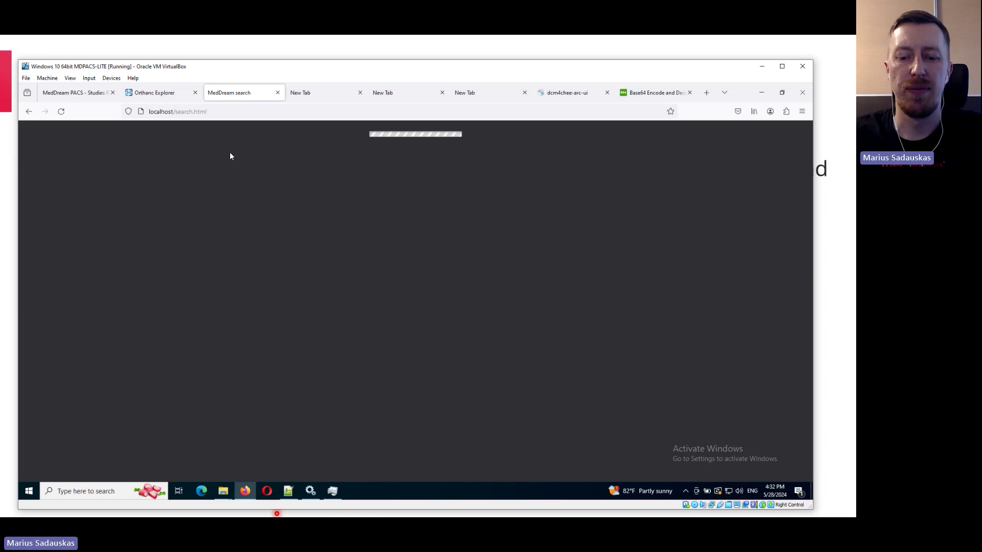
Step: Search the ORTHANC storage for studies from any date
{"action": "left_click", "coordinate": [410, 140]}
{"action": "left_click", "coordinate": [388, 170]}
{"action": "left_click", "coordinate": [236, 138]}
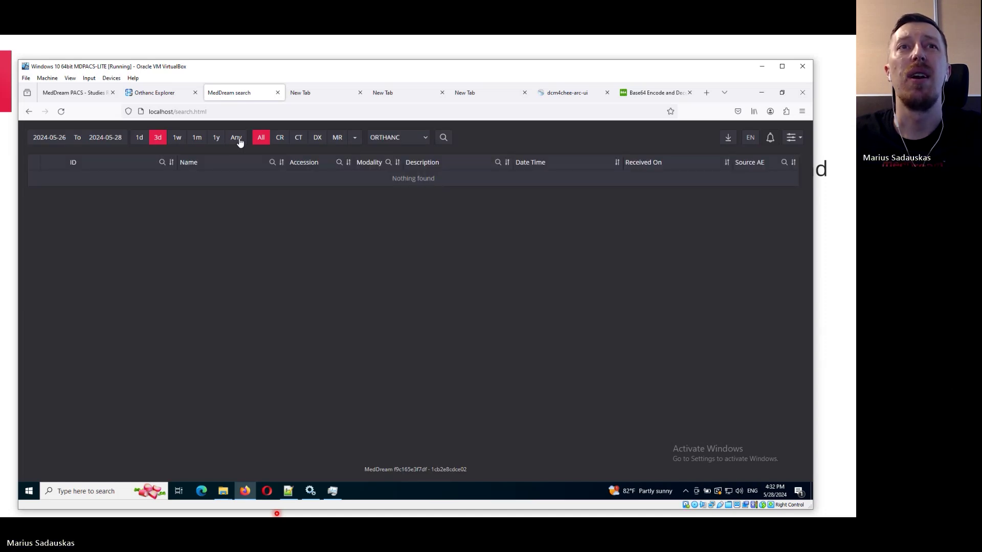
Step: Open the DX CHEST study in the viewer and launch its 'Open in MDPrintStation Pacs-Lite' plugin link
{"action": "left_click", "coordinate": [416, 200]}
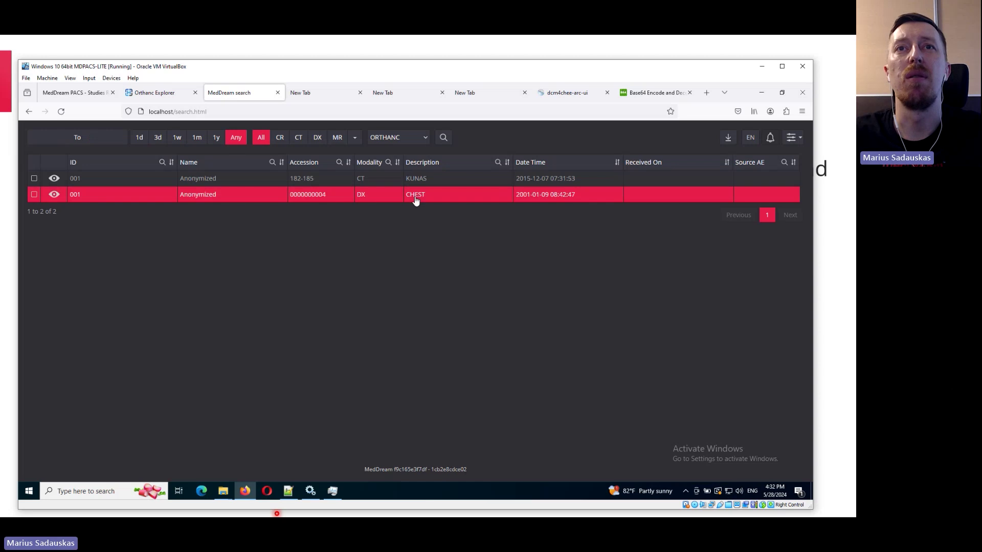
{"action": "double_click", "coordinate": [415, 199]}
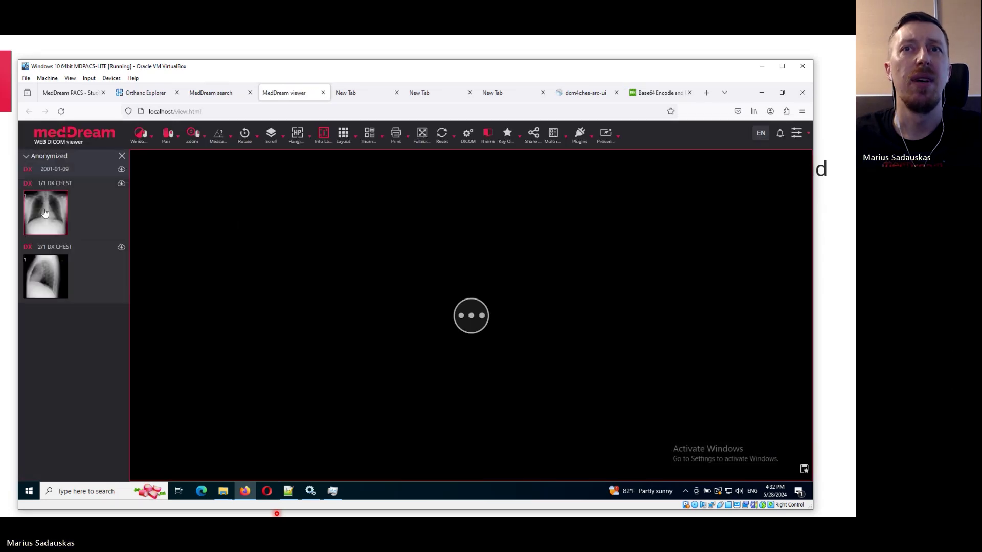
{"action": "double_click", "coordinate": [59, 206]}
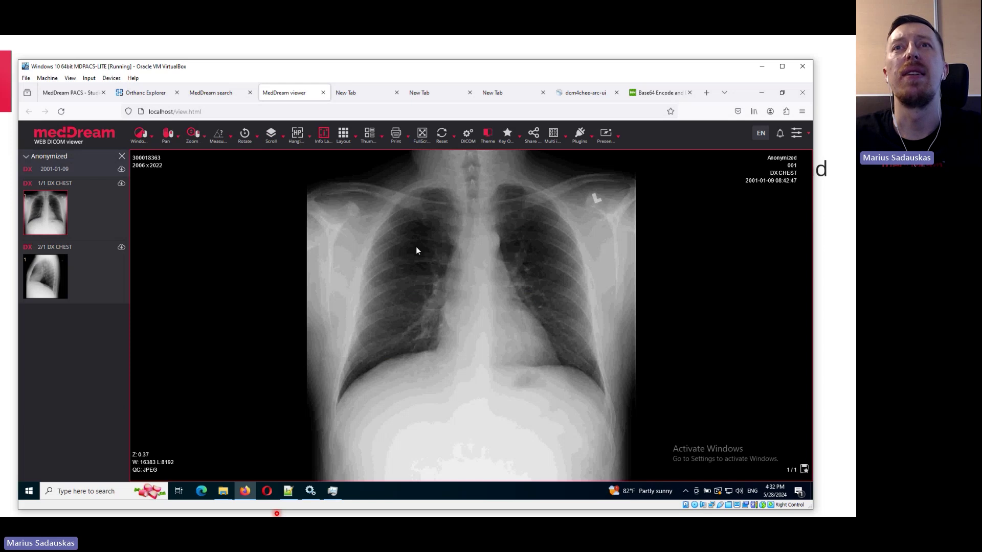
{"action": "left_click", "coordinate": [590, 138]}
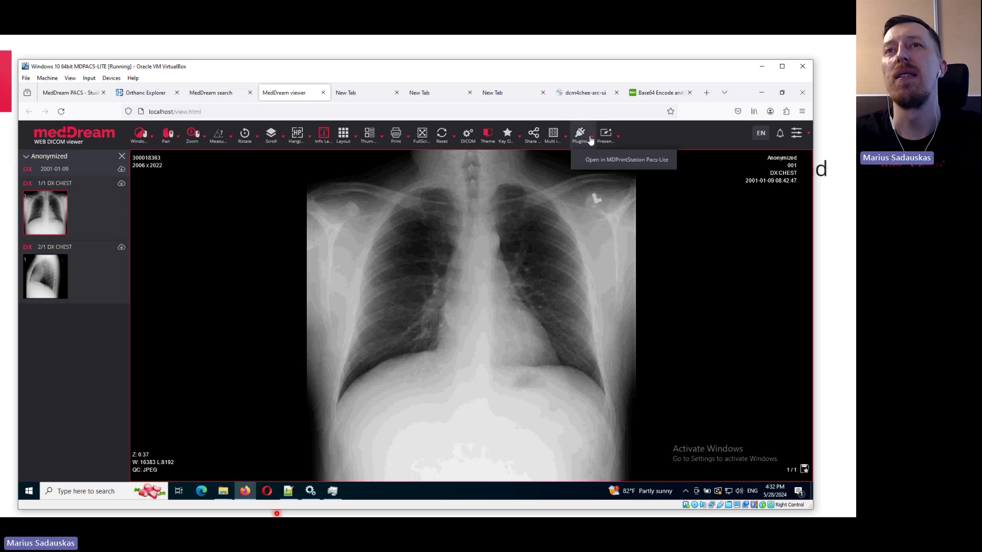
{"action": "left_click", "coordinate": [643, 161]}
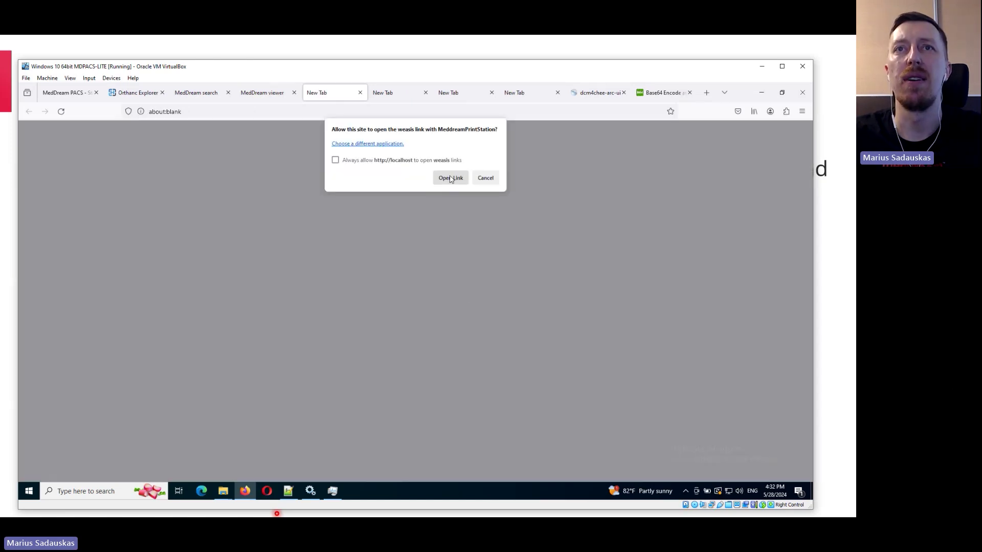
Step: Allow the weasis link, then view and close the chest study's DICOM Print settings in Print Station
{"action": "left_click", "coordinate": [450, 178]}
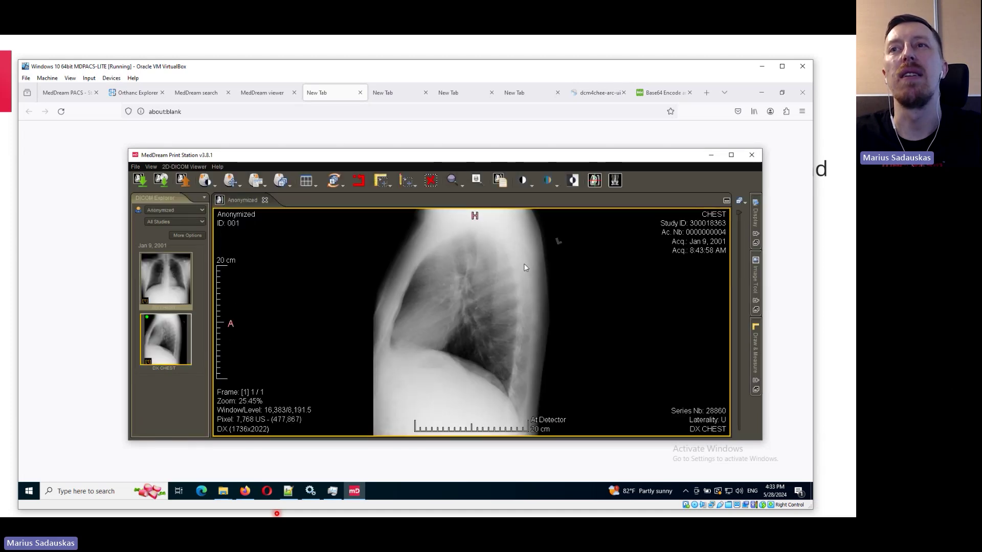
{"action": "left_click", "coordinate": [135, 167]}
{"action": "mouse_move", "coordinate": [138, 206]}
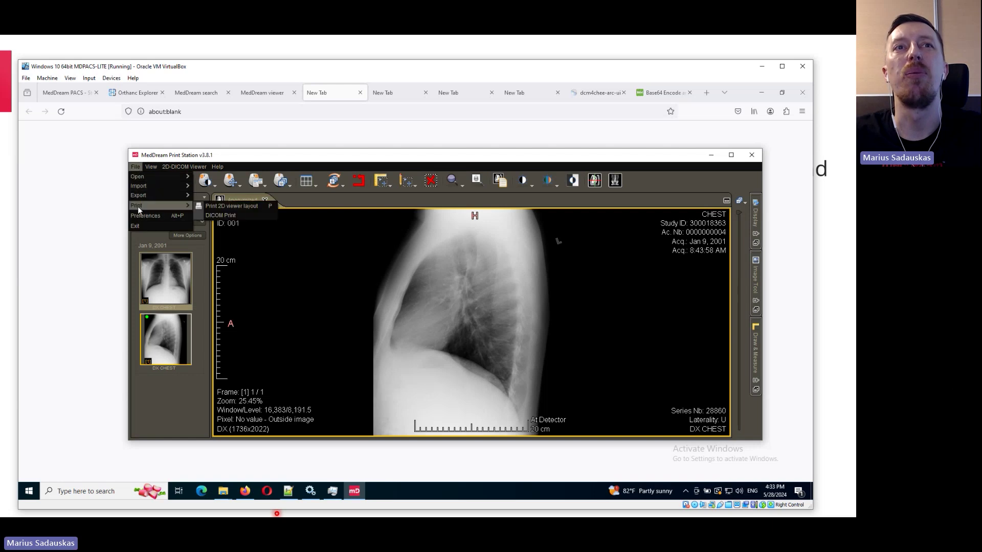
{"action": "left_click", "coordinate": [219, 216]}
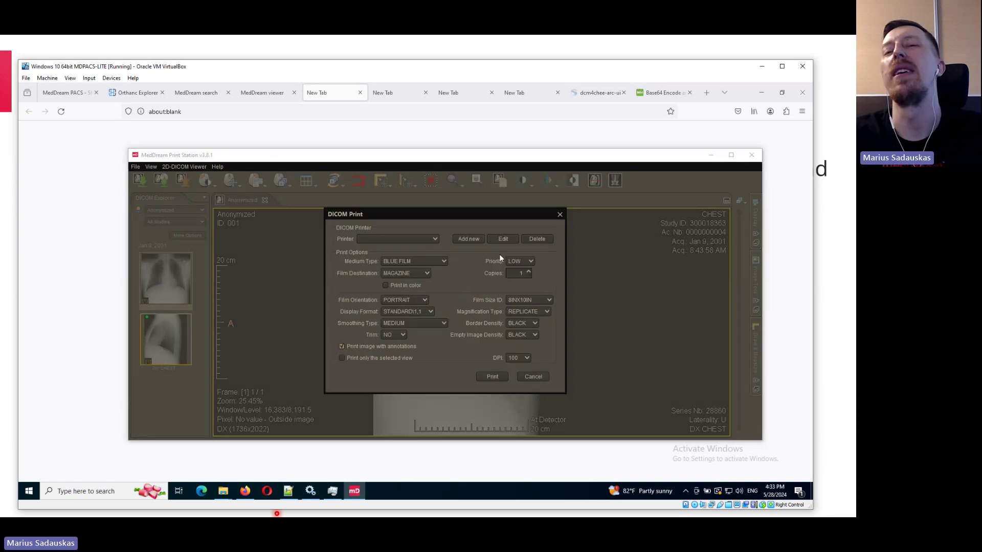
{"action": "left_click", "coordinate": [559, 214]}
Step: Close MedDream Print Station and advance to the 'DCM4CHEE V5 Integration with DICOM Print' slide
{"action": "left_click", "coordinate": [752, 154]}
{"action": "left_click", "coordinate": [604, 55]}
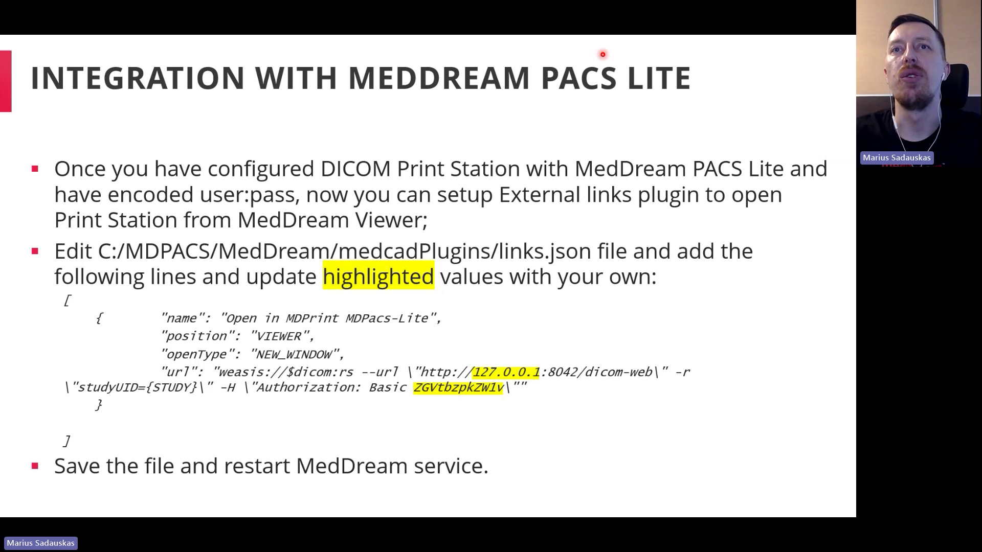
{"action": "left_click", "coordinate": [603, 54]}
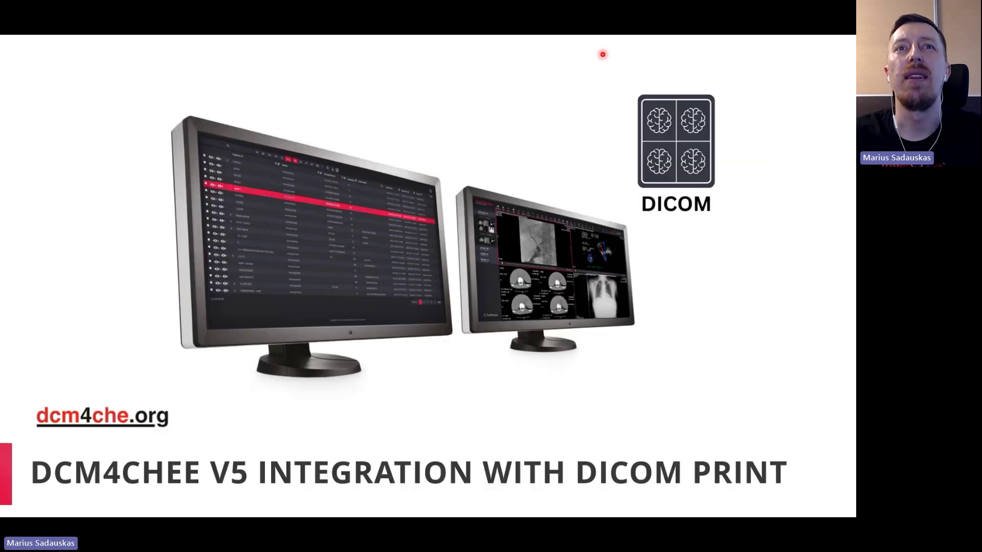